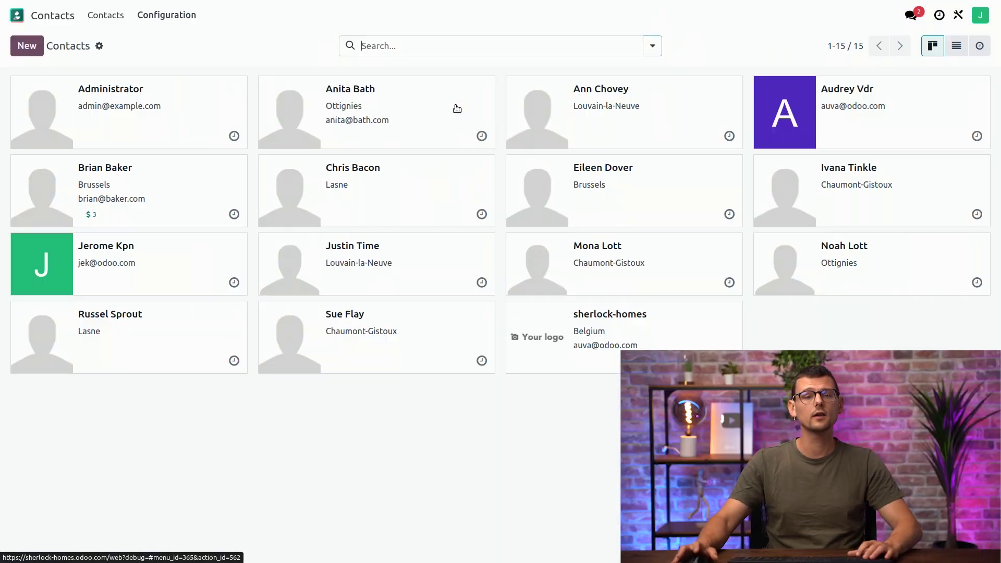
Launch Studio from Contacts and switch to editing the contacts list view.
{"action": "left_click", "coordinate": [165, 195]}
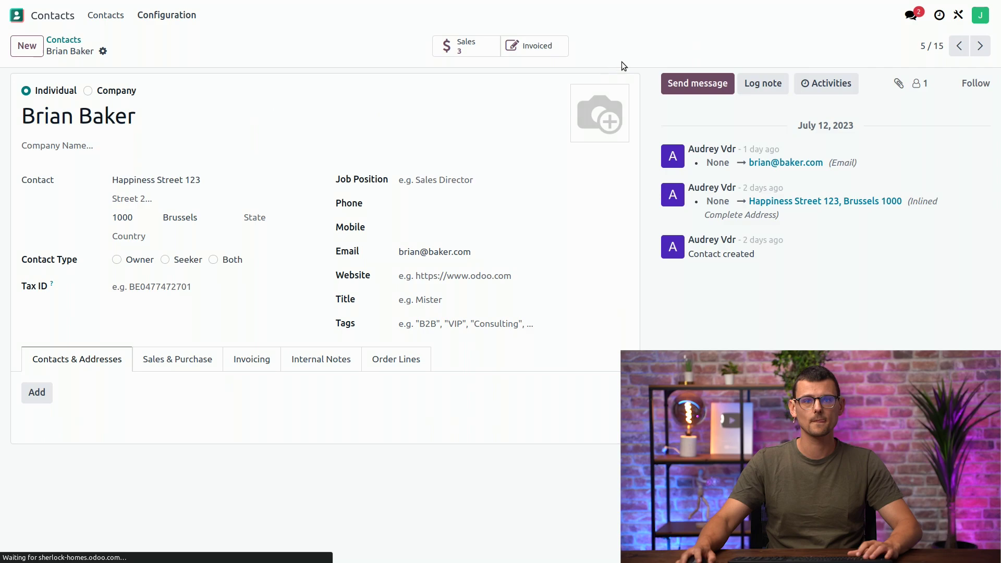
{"action": "left_click", "coordinate": [962, 15]}
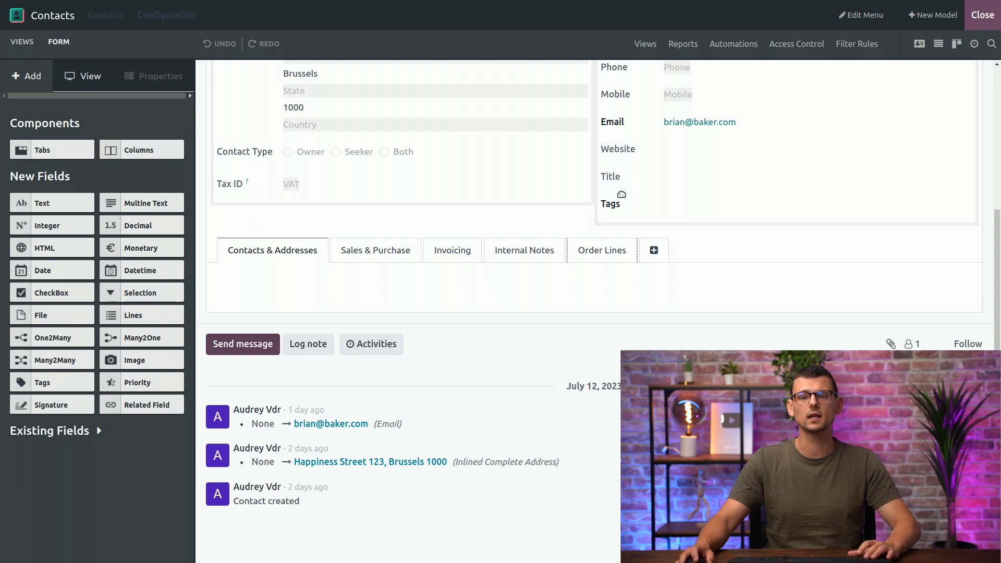
{"action": "left_click", "coordinate": [937, 45]}
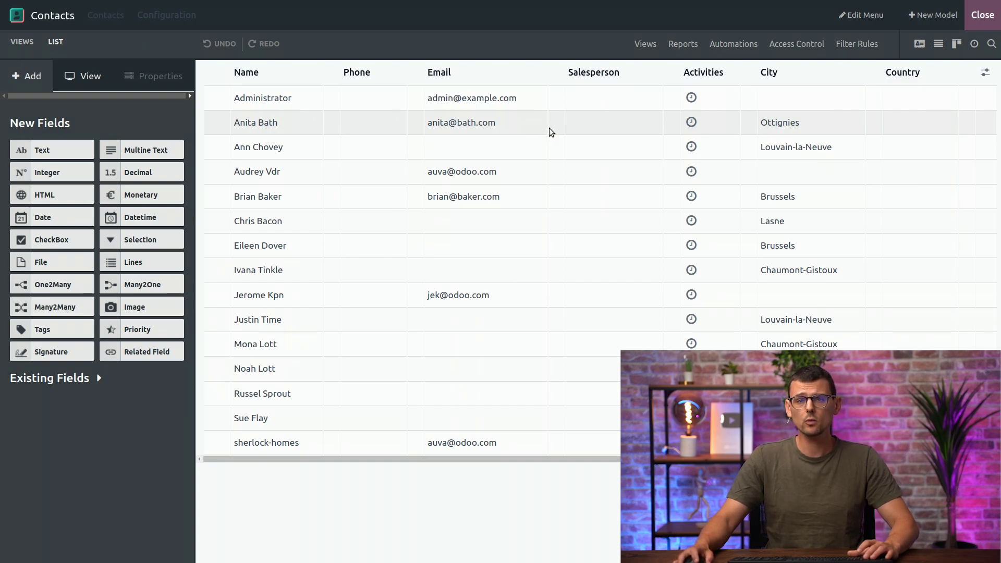
Remove the Salesperson column from the list, then search existing fields for 'sales'.
{"action": "left_click", "coordinate": [597, 89]}
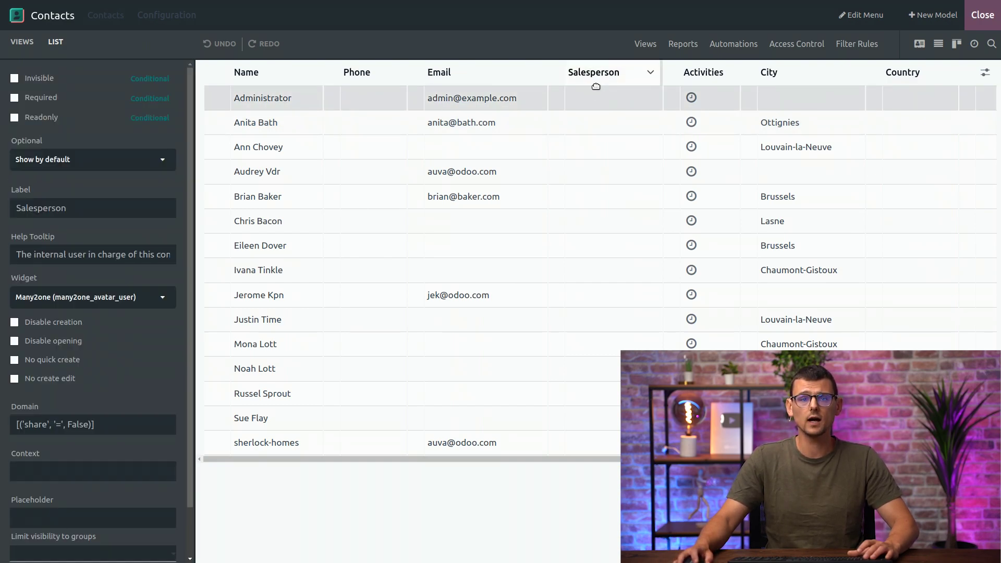
{"action": "scroll", "coordinate": [115, 388], "scroll_direction": "down", "scroll_amount": 2}
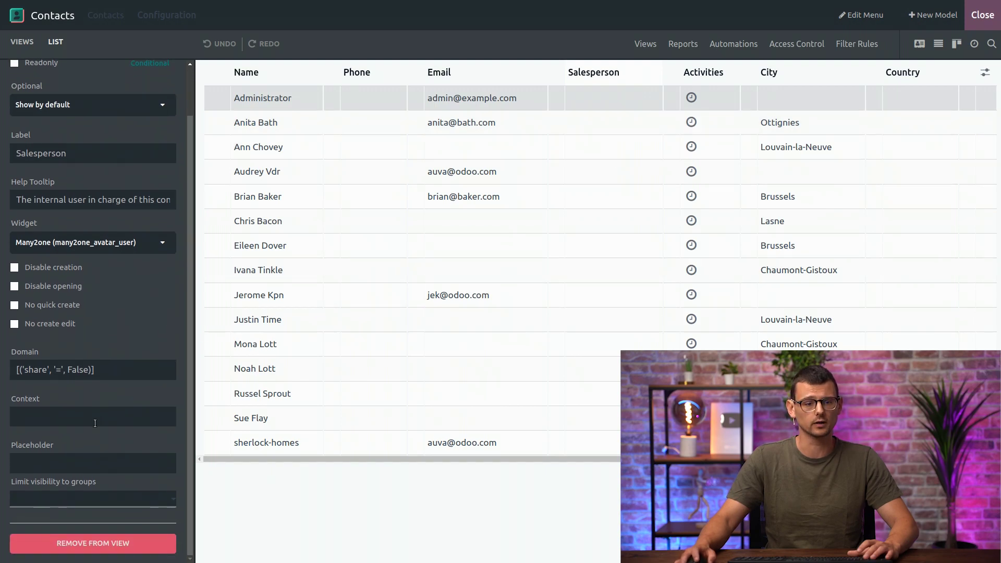
{"action": "left_click", "coordinate": [135, 542]}
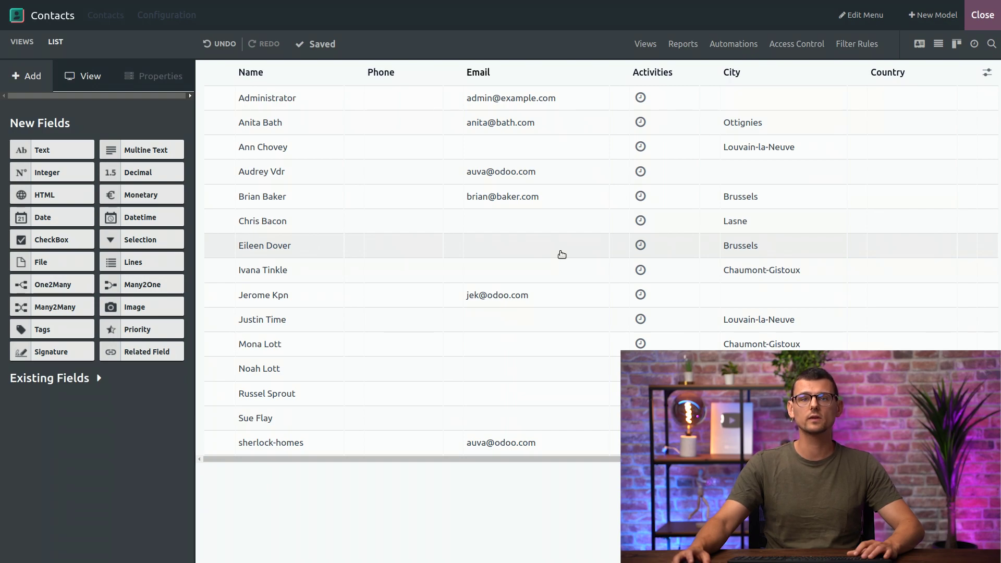
{"action": "left_click", "coordinate": [72, 378]}
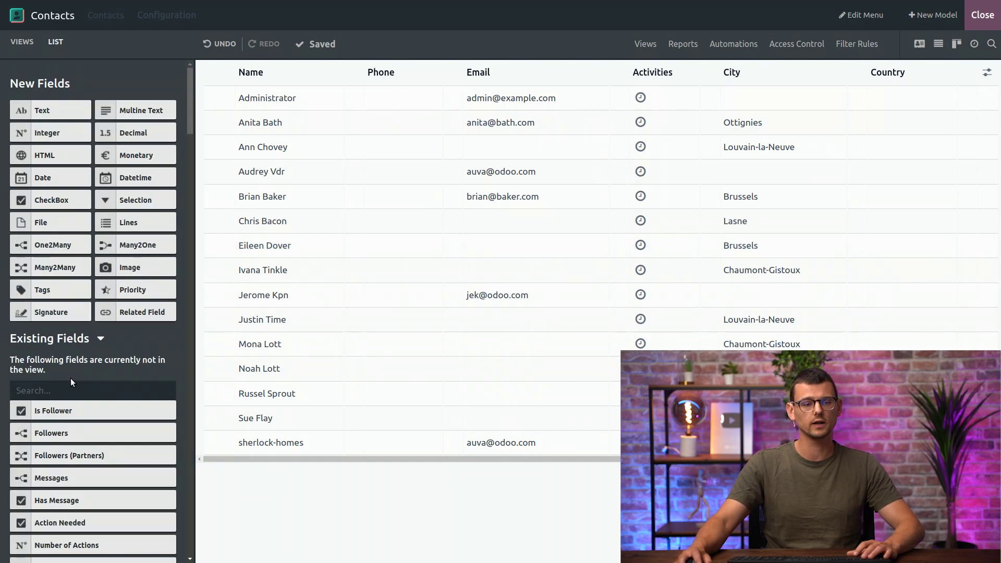
{"action": "type", "text": "sales"}
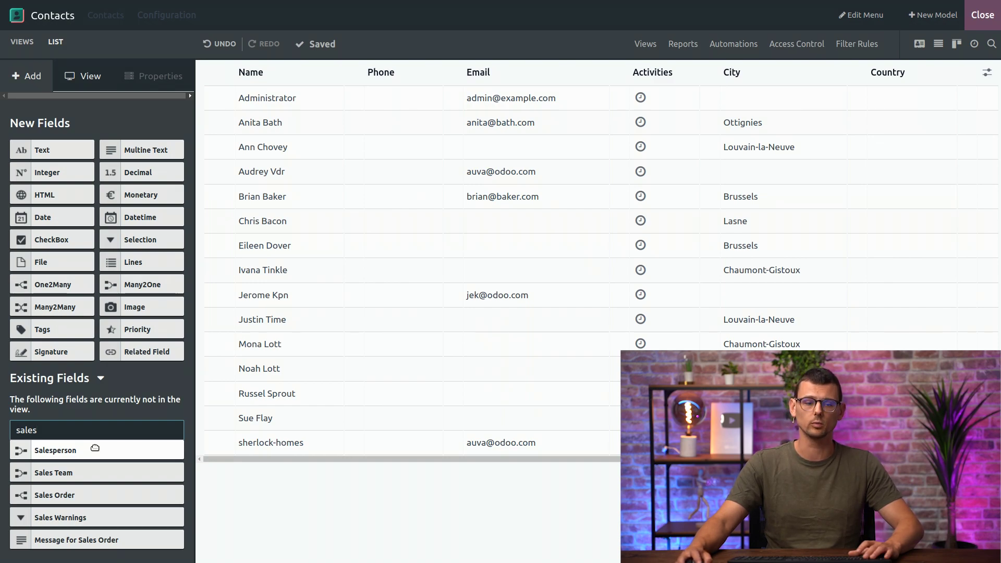
Undo the removal, make the Salesperson column Invisible, and enable Show Invisible Elements.
{"action": "left_click", "coordinate": [227, 48]}
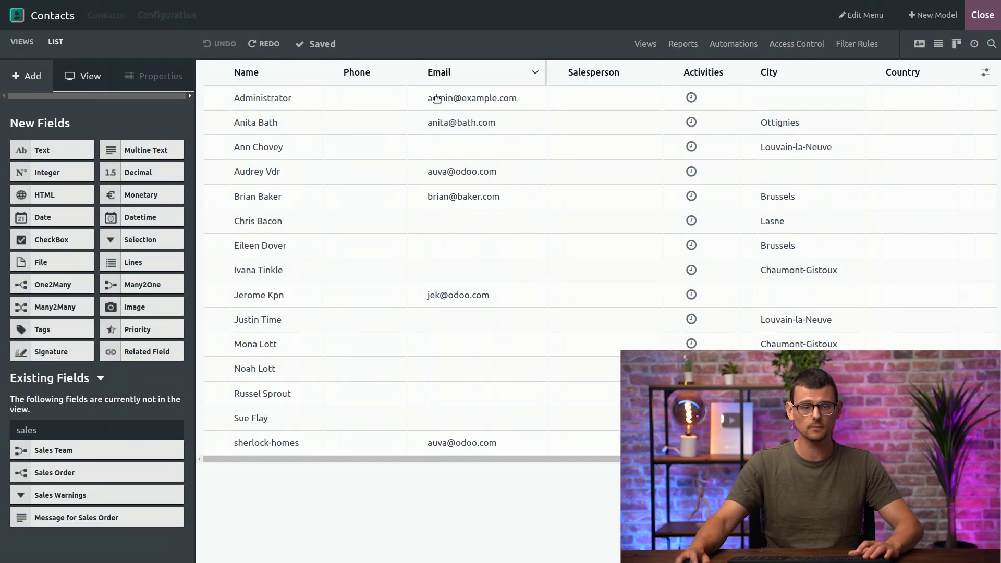
{"action": "left_click", "coordinate": [601, 107]}
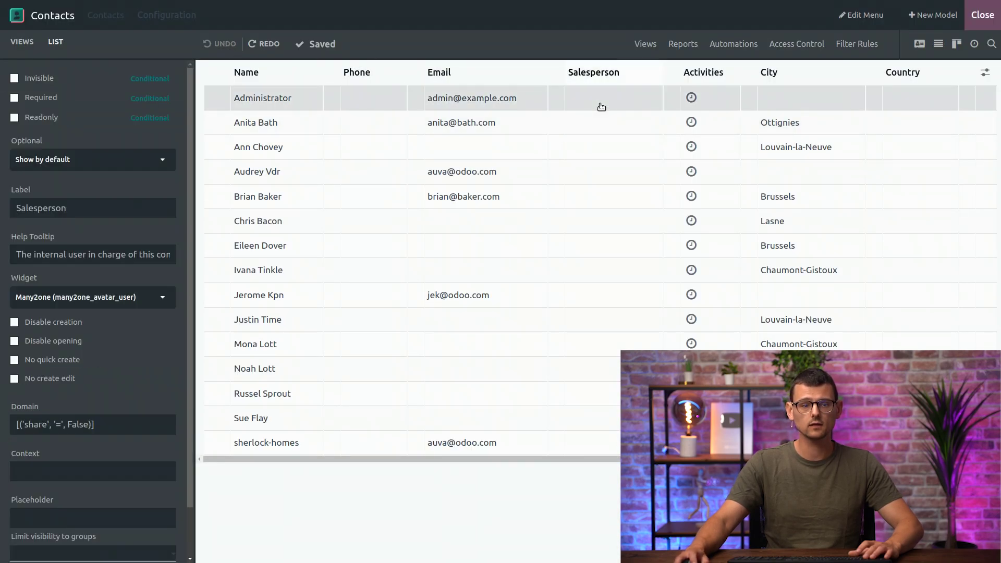
{"action": "left_click", "coordinate": [15, 78]}
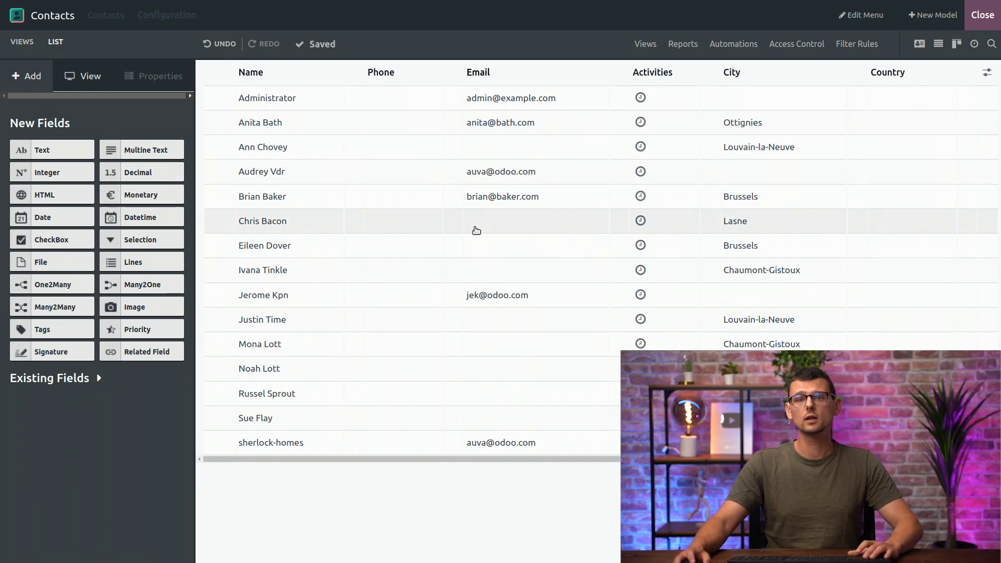
{"action": "left_click", "coordinate": [78, 86]}
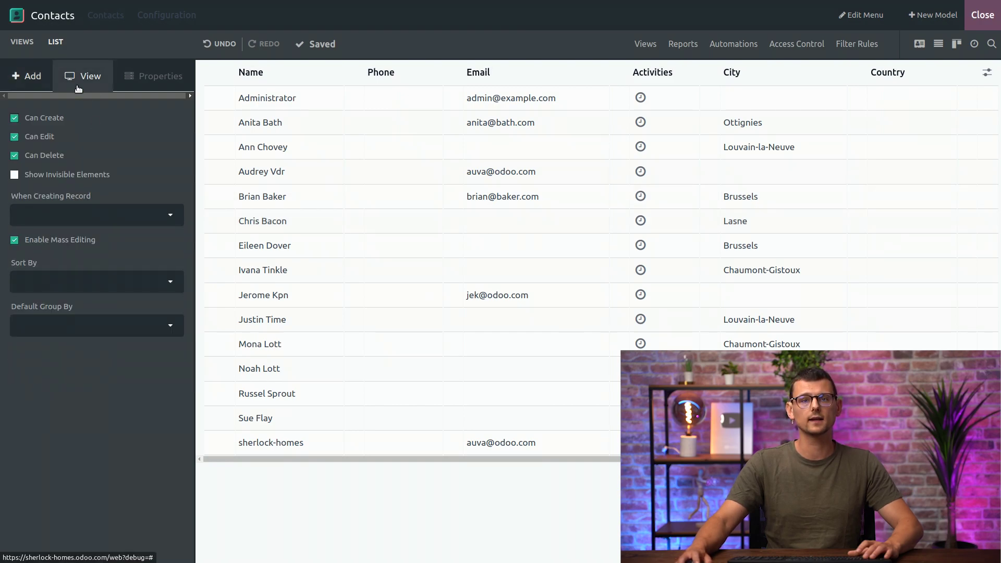
{"action": "left_click", "coordinate": [60, 178]}
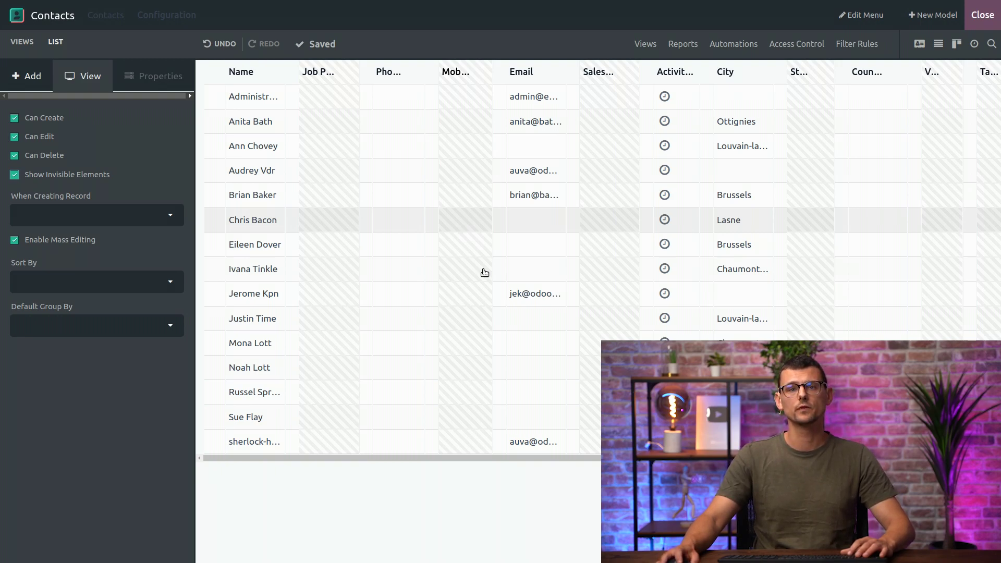
In the Views overview, set the List view as the Contacts default, then reopen it for editing.
{"action": "left_click", "coordinate": [645, 44]}
{"action": "left_click", "coordinate": [760, 189]}
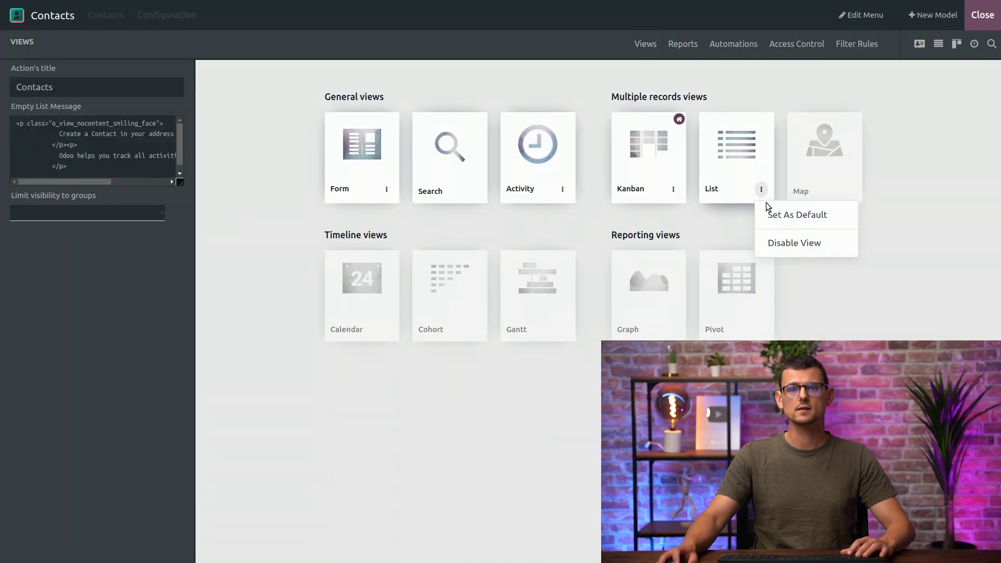
{"action": "left_click", "coordinate": [785, 215]}
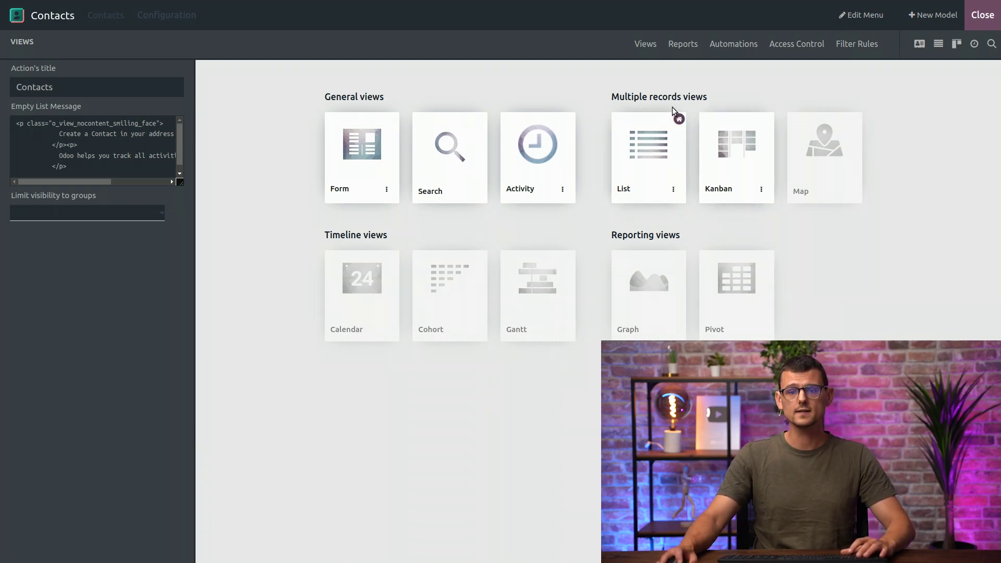
{"action": "left_click", "coordinate": [761, 190]}
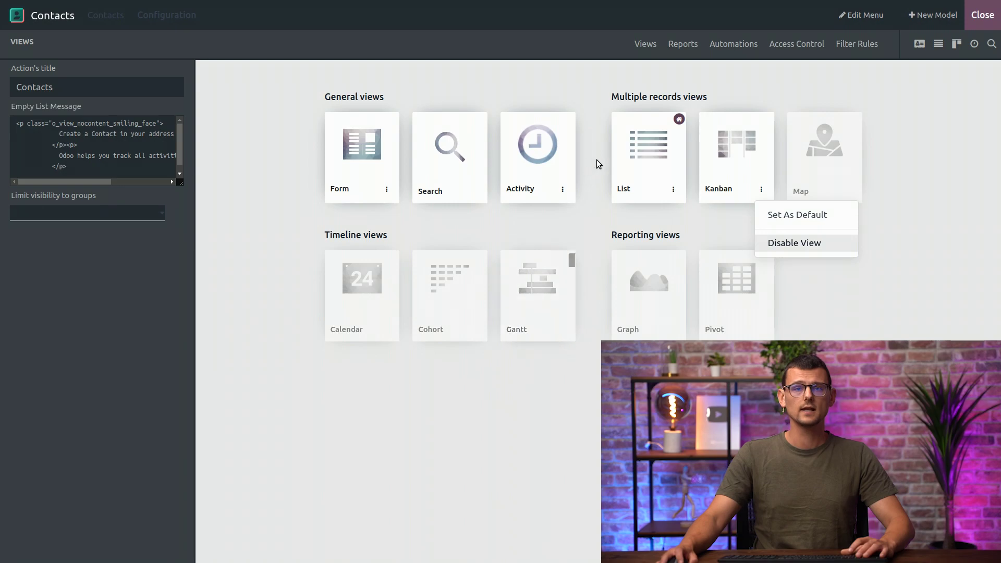
{"action": "left_click", "coordinate": [654, 157]}
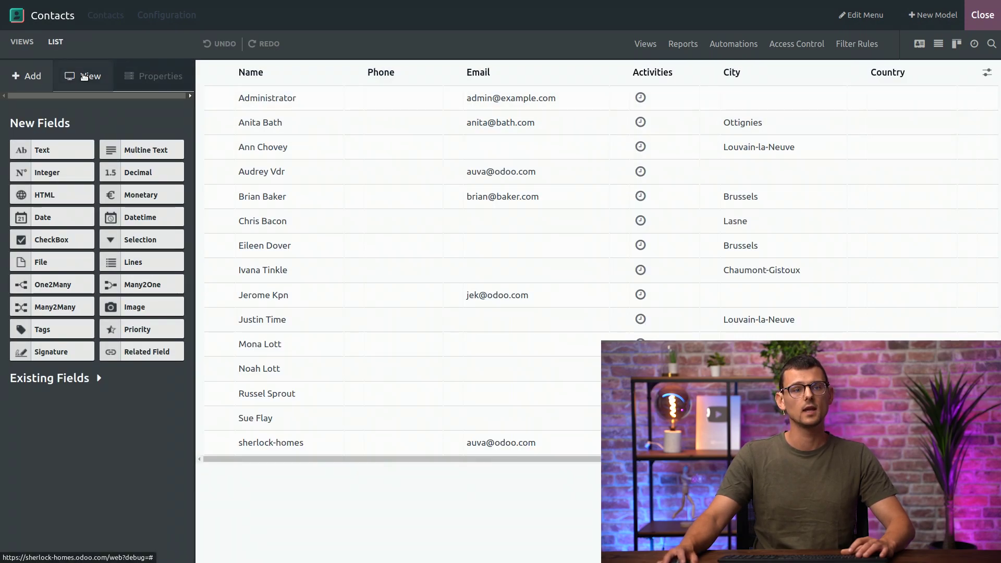
Untick Can Delete in the list view settings, then open the kanban view and toggle Existing Fields.
{"action": "left_click", "coordinate": [85, 77]}
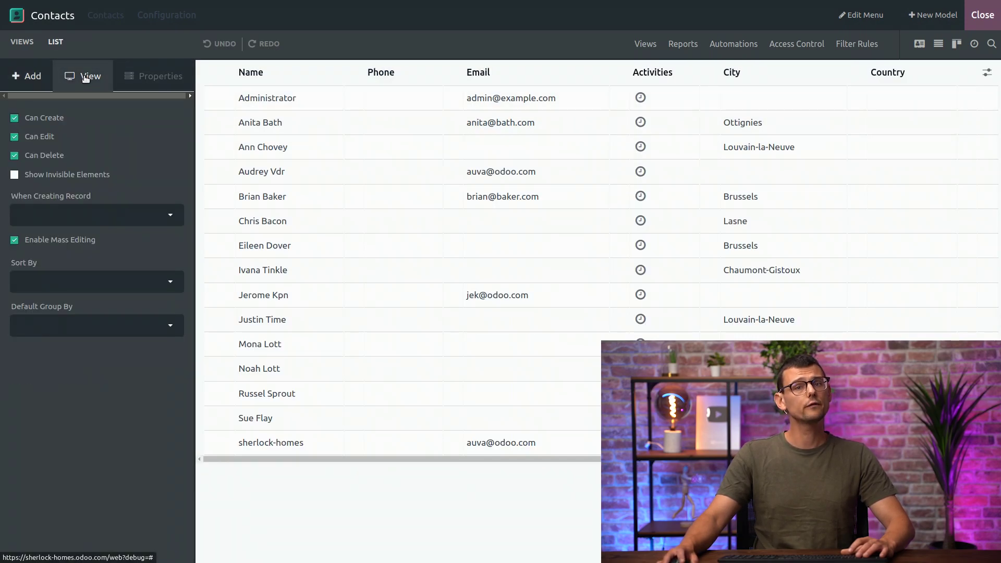
{"action": "left_click", "coordinate": [37, 156]}
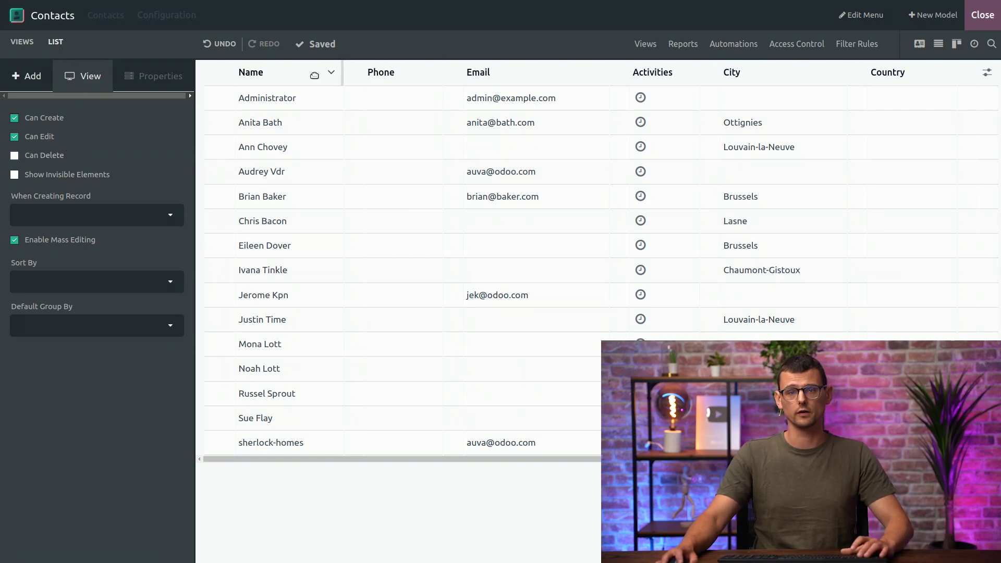
{"action": "left_click", "coordinate": [955, 44]}
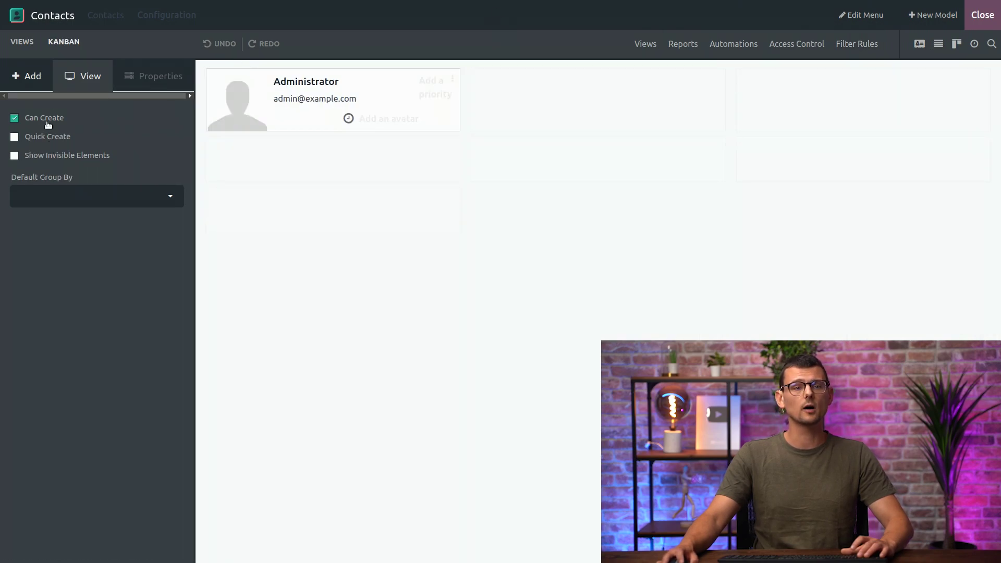
{"action": "left_click", "coordinate": [34, 76]}
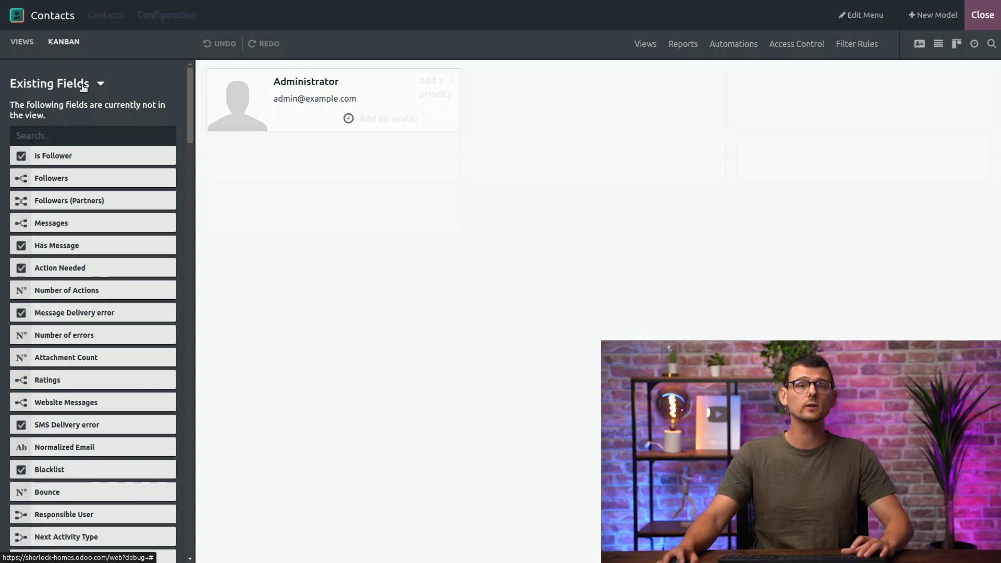
{"action": "left_click", "coordinate": [101, 84]}
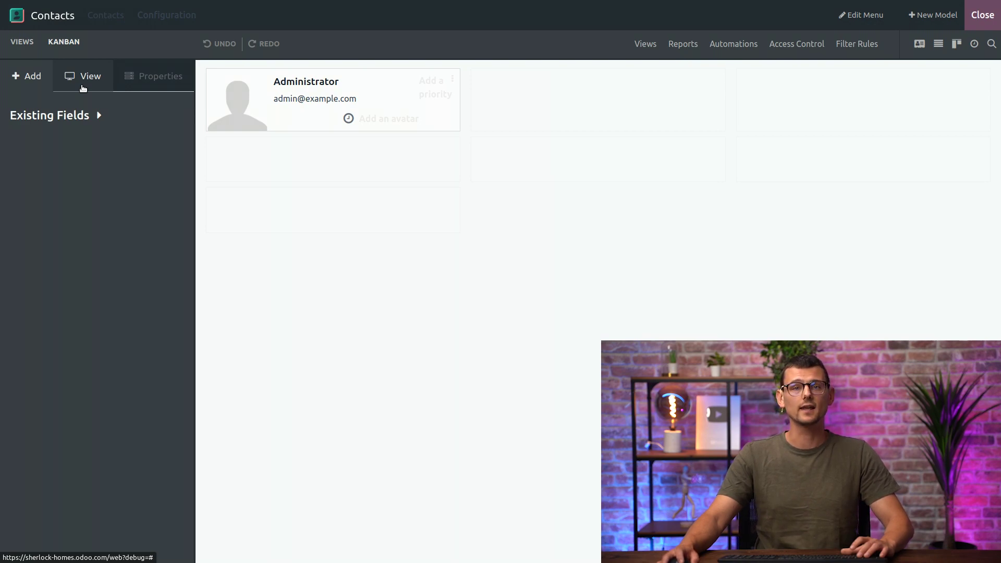
Close Studio and reopen the Contacts app, which now opens as a list.
{"action": "left_click", "coordinate": [983, 14]}
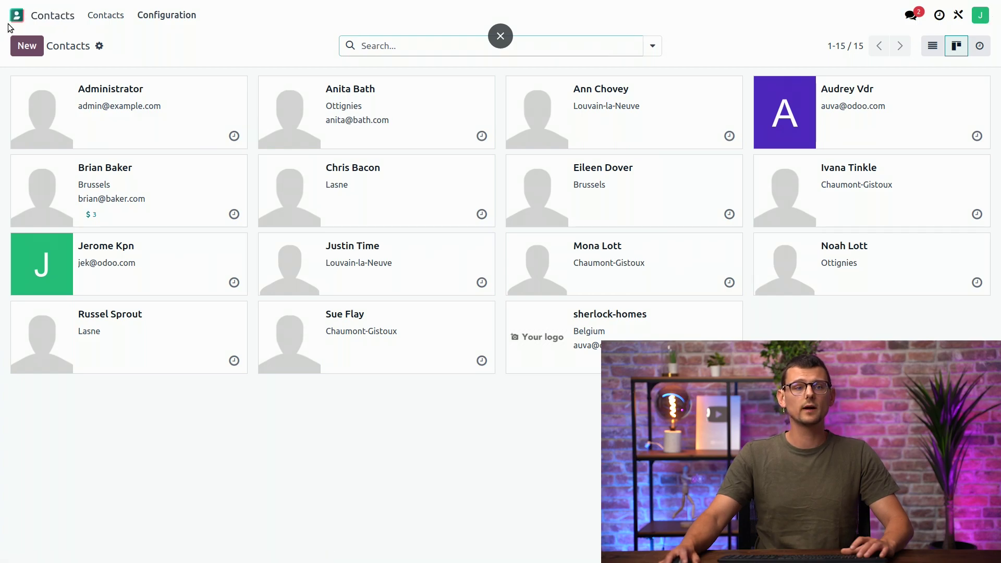
{"action": "left_click", "coordinate": [15, 17]}
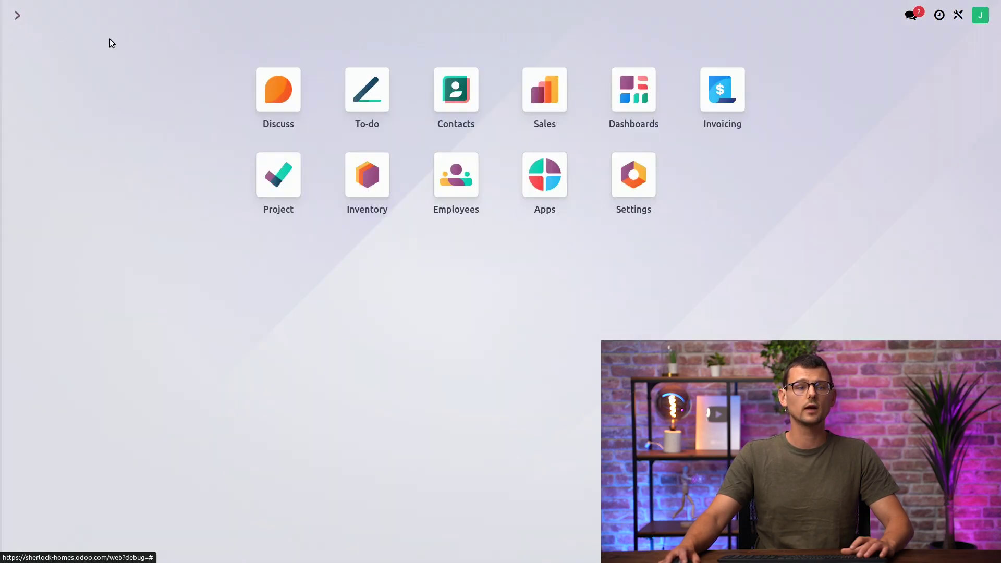
{"action": "left_click", "coordinate": [465, 100]}
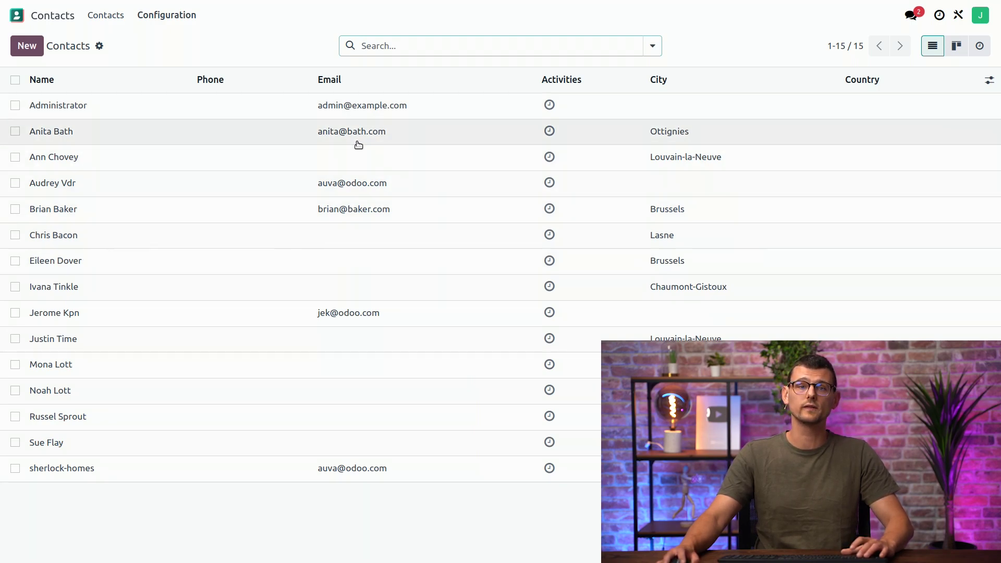
Check the Actions menu for a selected contact, then open its record and check its gear menu.
{"action": "left_click", "coordinate": [14, 133]}
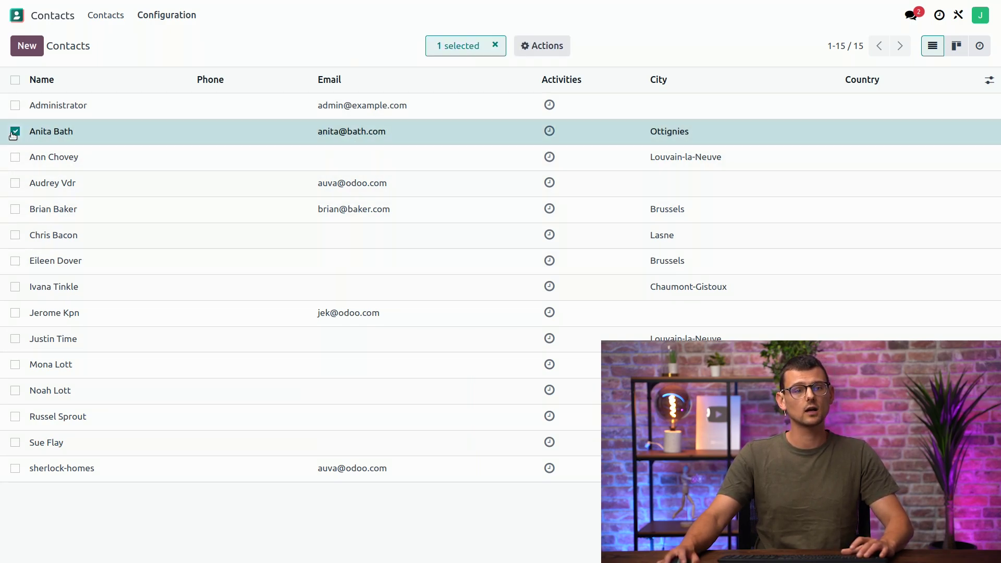
{"action": "left_click", "coordinate": [571, 45]}
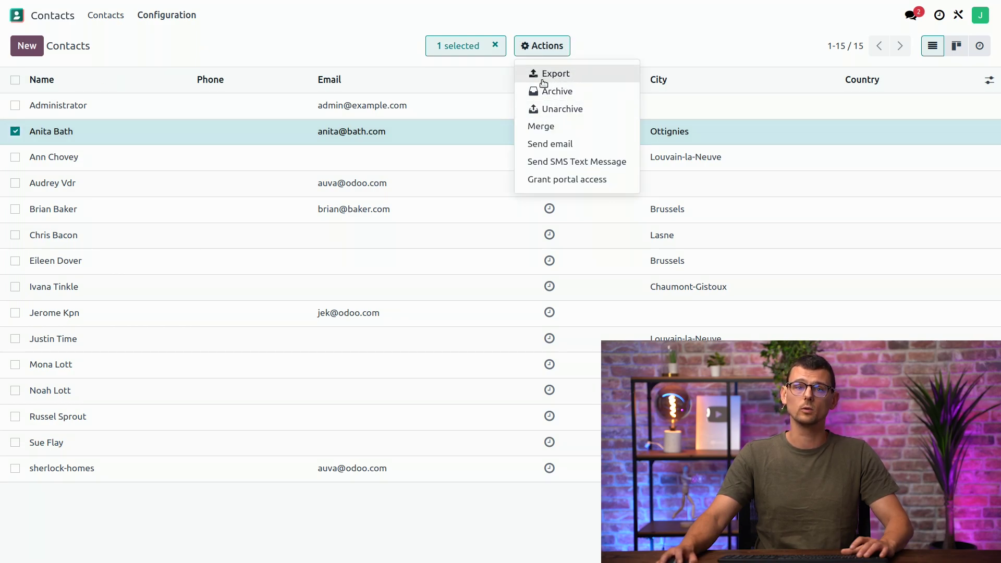
{"action": "left_click", "coordinate": [15, 132]}
{"action": "left_click", "coordinate": [62, 134]}
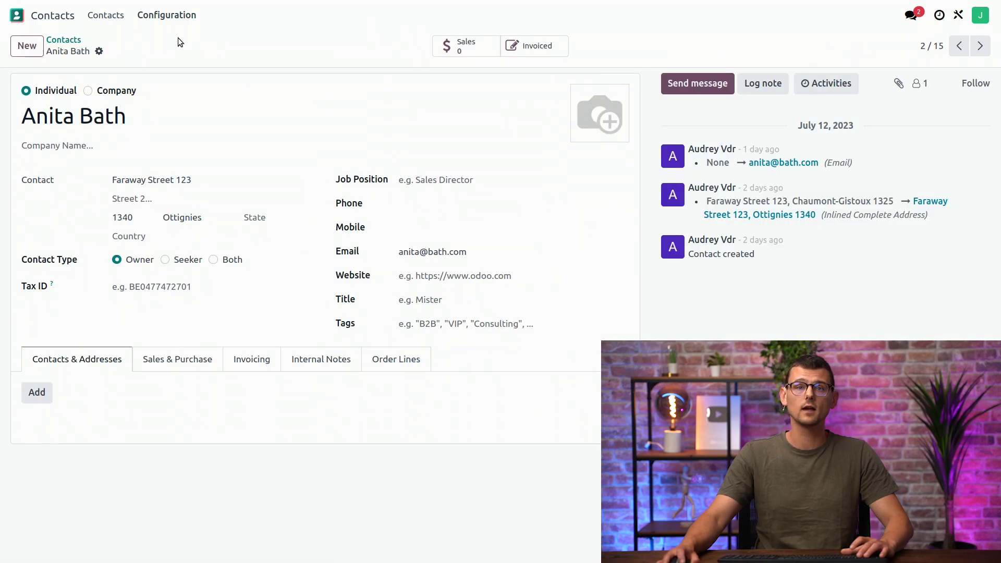
{"action": "left_click", "coordinate": [99, 52]}
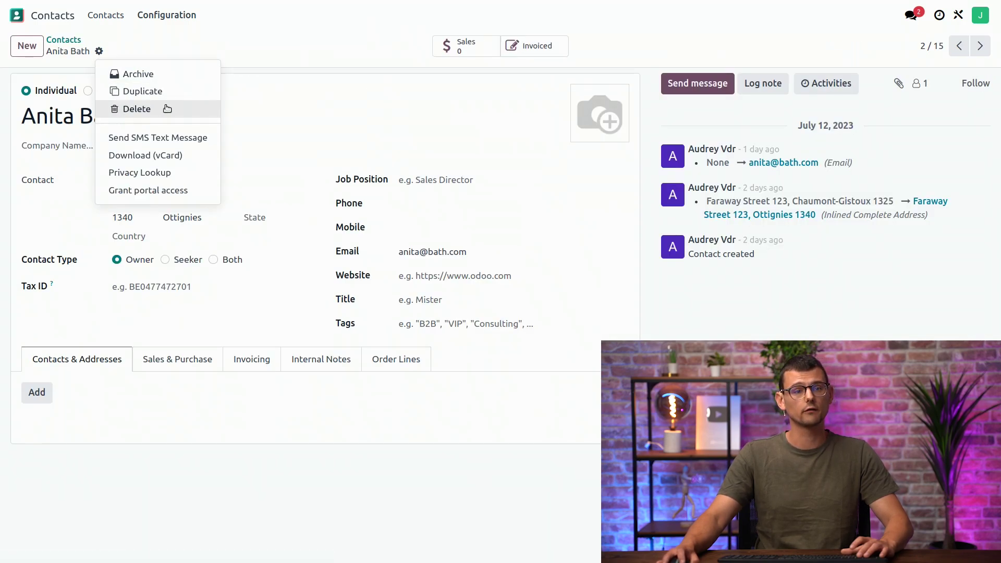